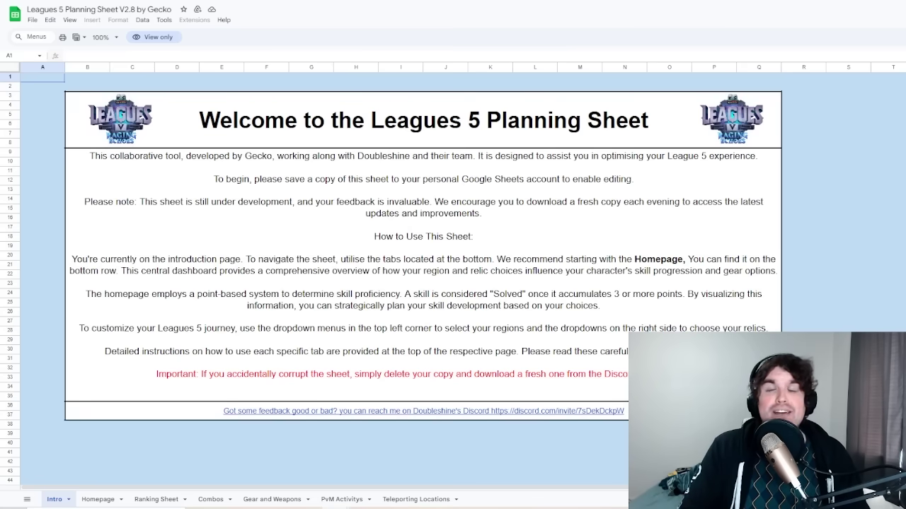
# Make an editable copy of the Leagues 5 Planning Sheet and open its Homepage sheet
pyautogui.click(32, 20)
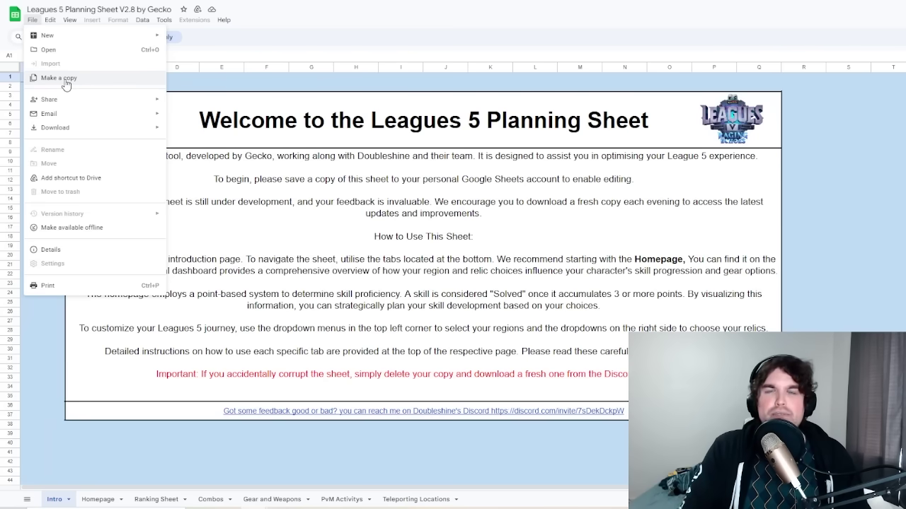
pyautogui.click(58, 78)
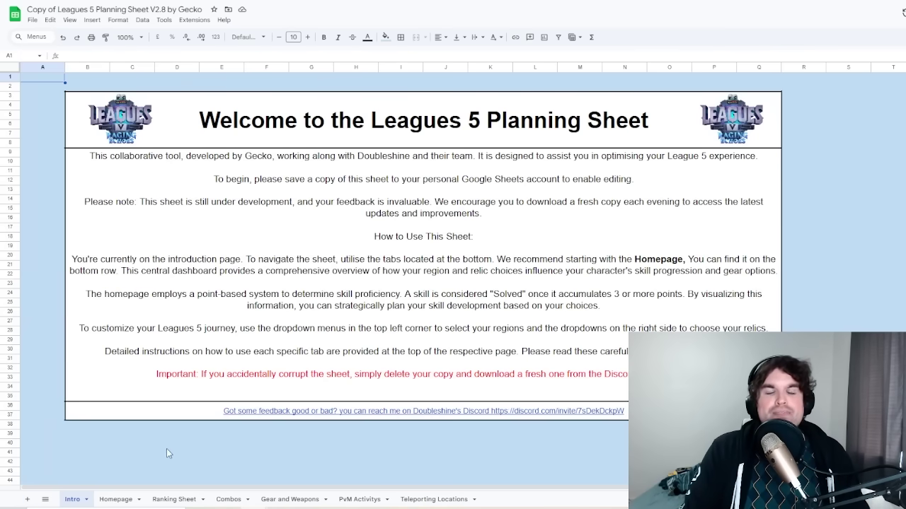
pyautogui.click(133, 500)
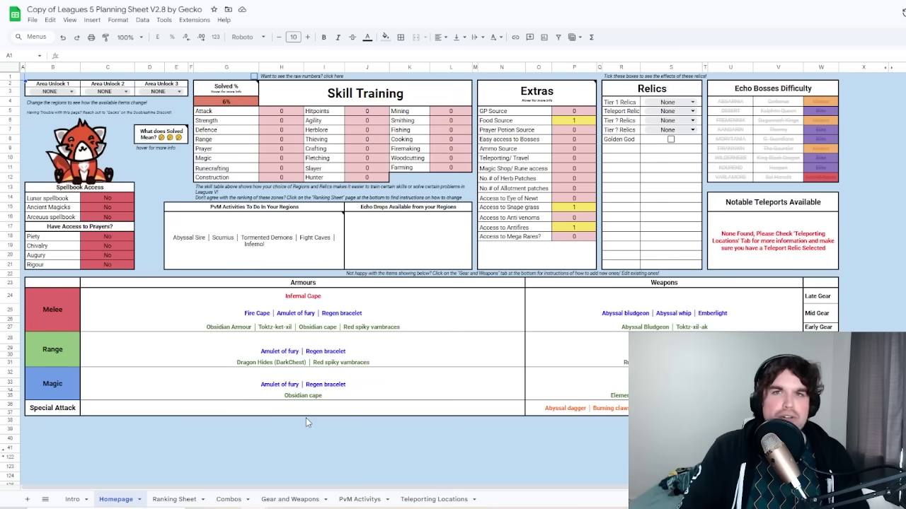
pyautogui.click(897, 255)
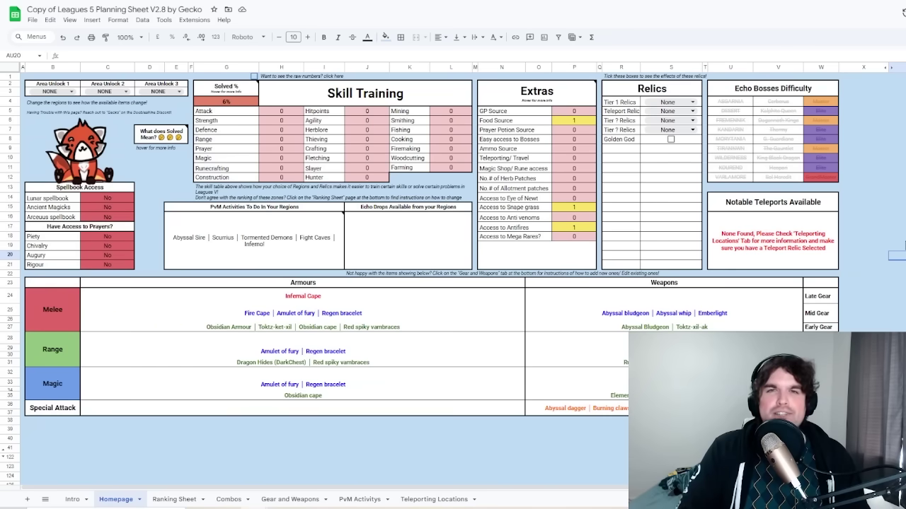
# Set Area Unlock 1 to Desert, Area Unlock 2 to Kandarin and Area Unlock 3 to Asgarnia on the Homepage
pyautogui.click(62, 95)
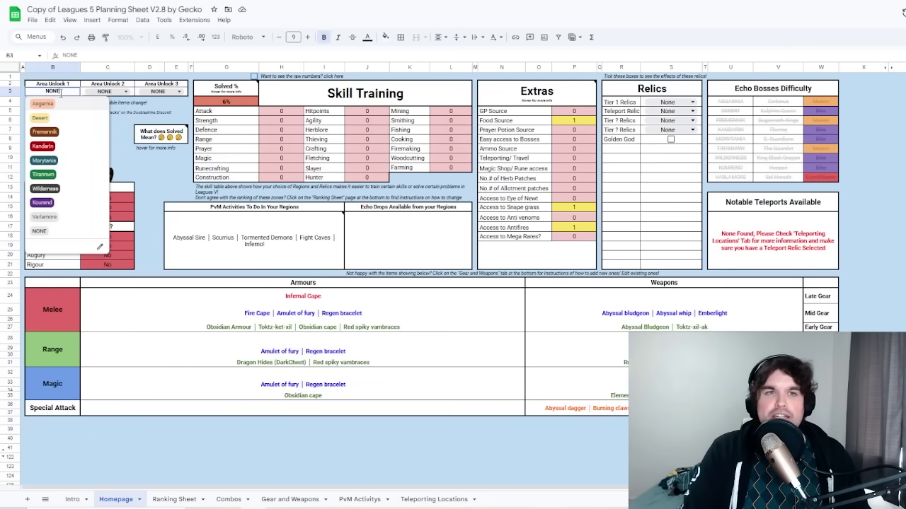
pyautogui.click(63, 125)
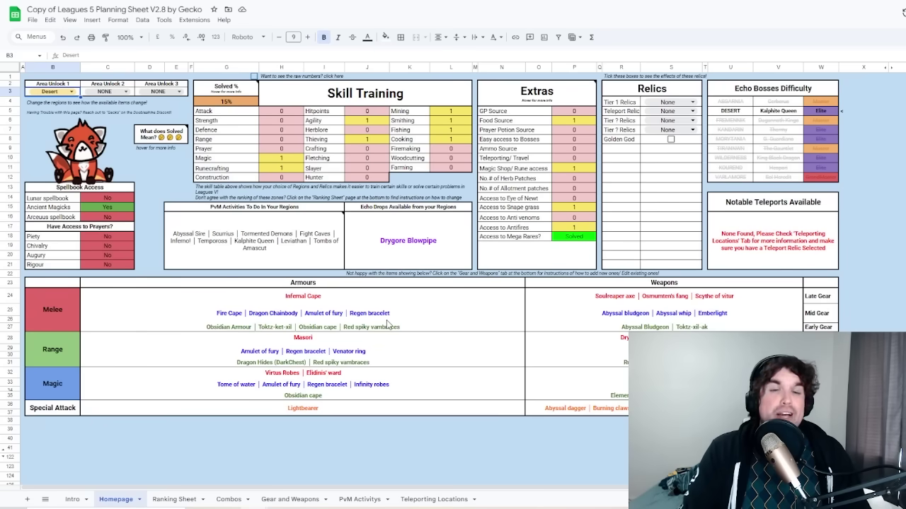
pyautogui.click(113, 91)
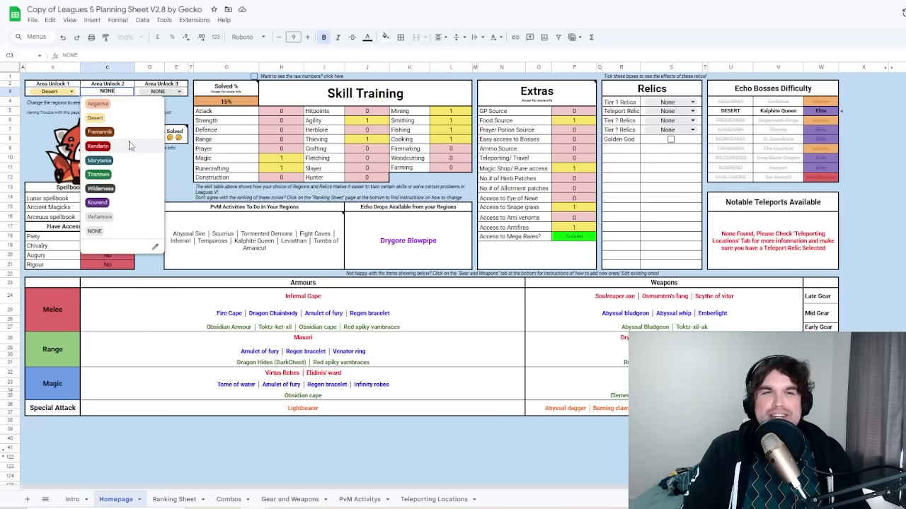
pyautogui.click(125, 149)
pyautogui.click(170, 93)
pyautogui.click(170, 112)
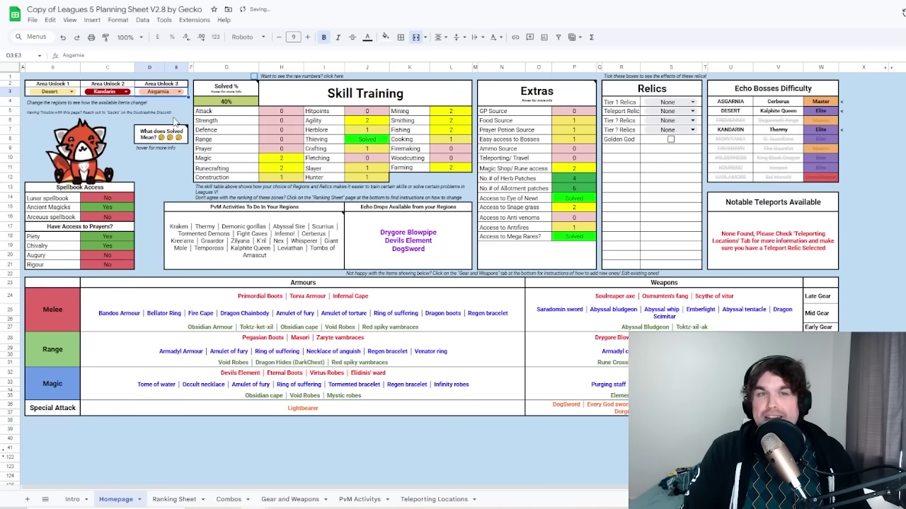
pyautogui.click(178, 180)
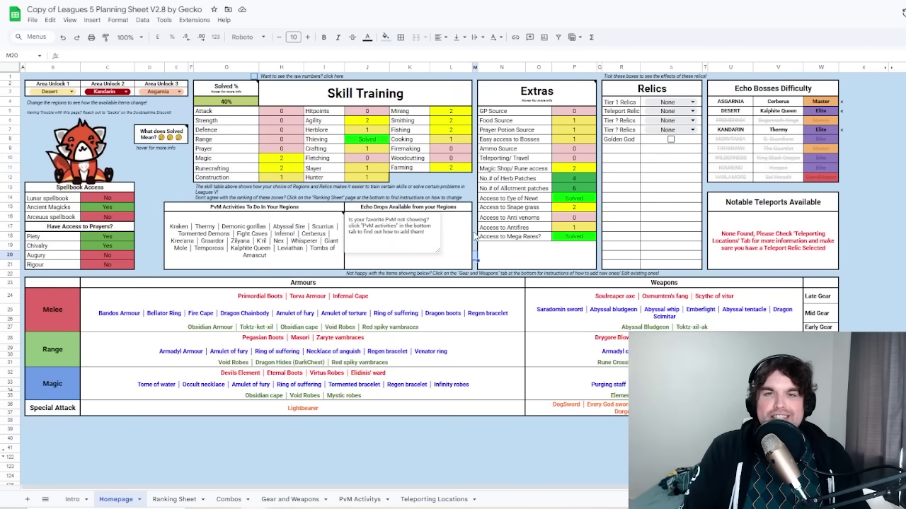
pyautogui.click(475, 228)
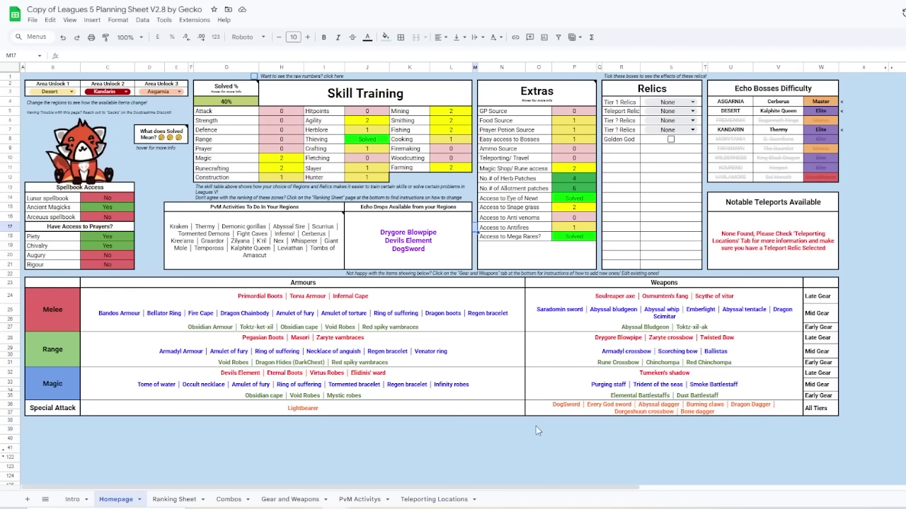
# Set the second Tier ? relic to Grimoire and select the Teleport Relic cell
pyautogui.click(673, 170)
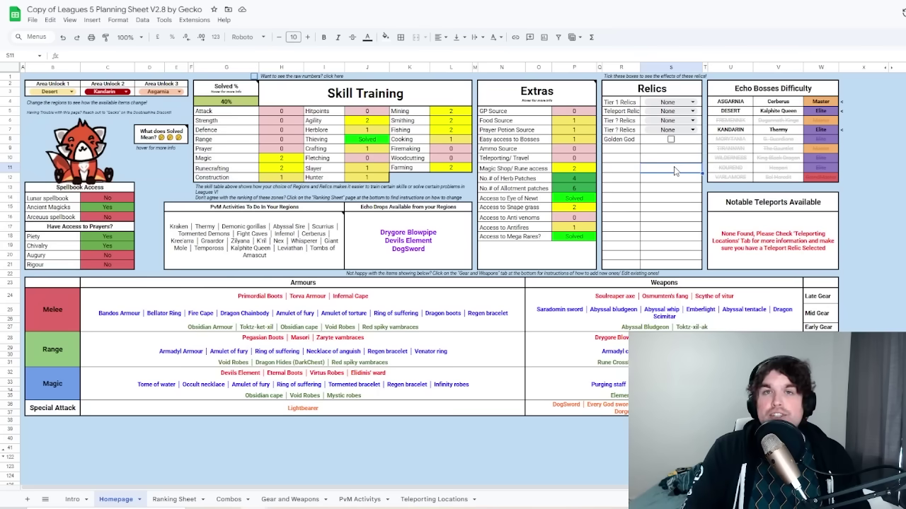
pyautogui.click(676, 130)
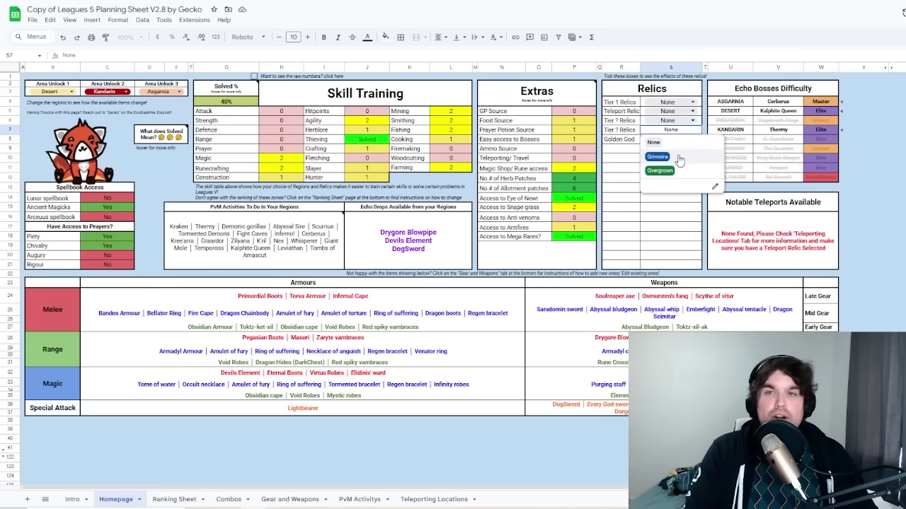
pyautogui.click(678, 157)
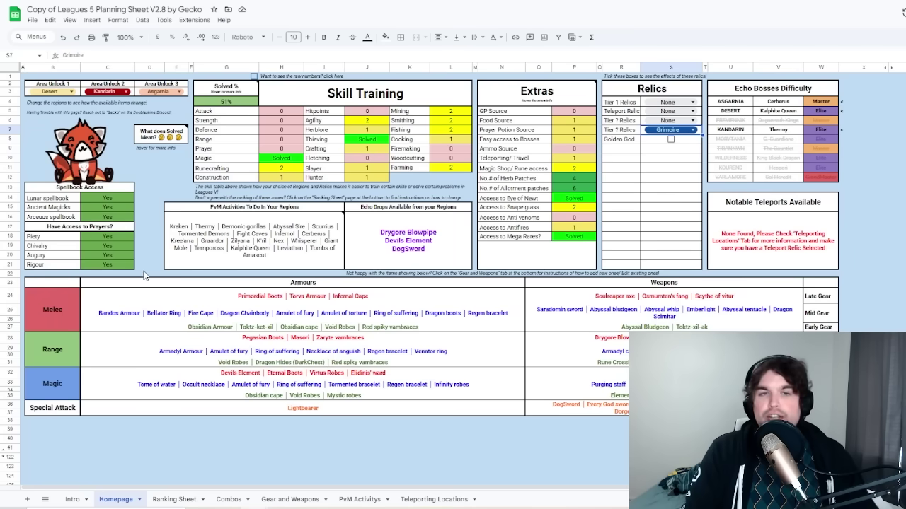
pyautogui.click(680, 111)
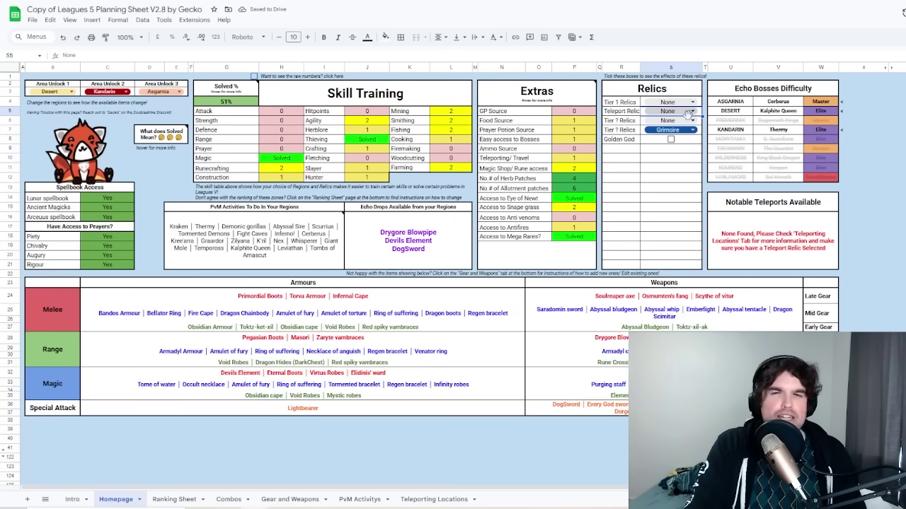
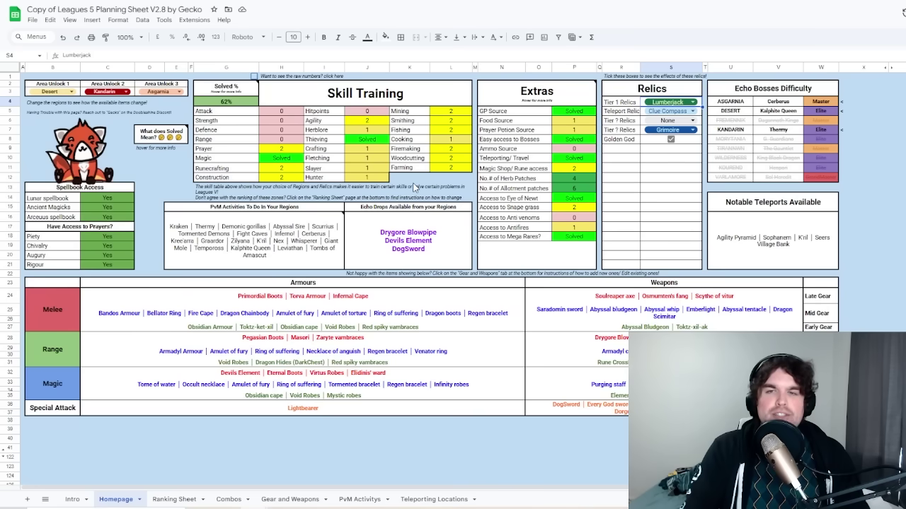
# Turn on the raw numbers display for the Skill Training table
pyautogui.click(255, 77)
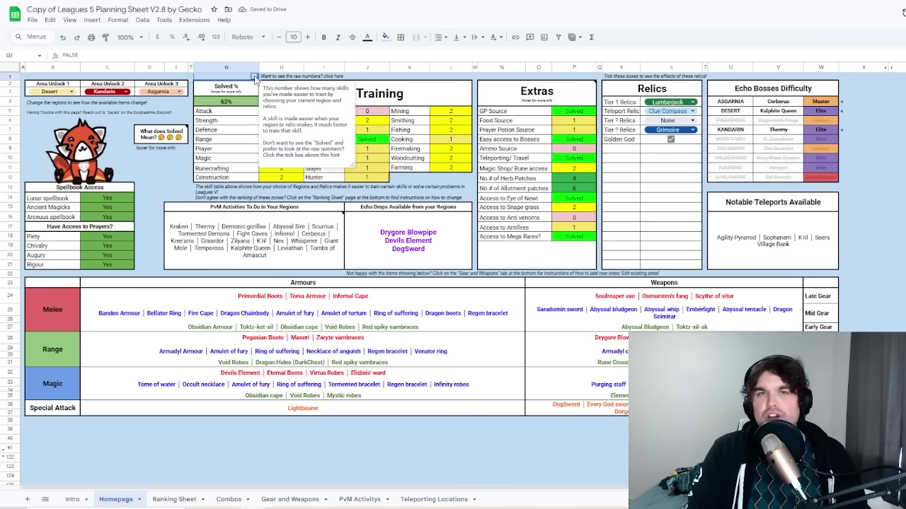
pyautogui.click(255, 76)
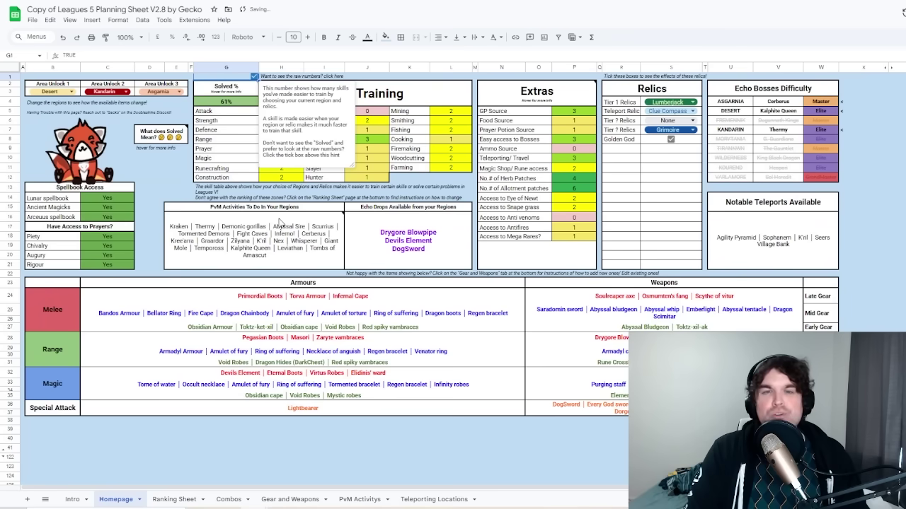
pyautogui.click(283, 192)
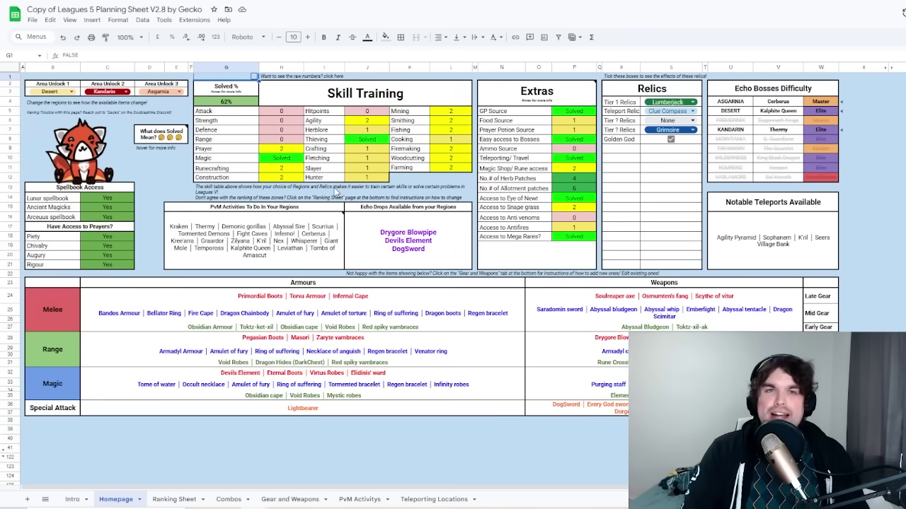
# Change Area Unlock 2 to Morytania
pyautogui.click(125, 95)
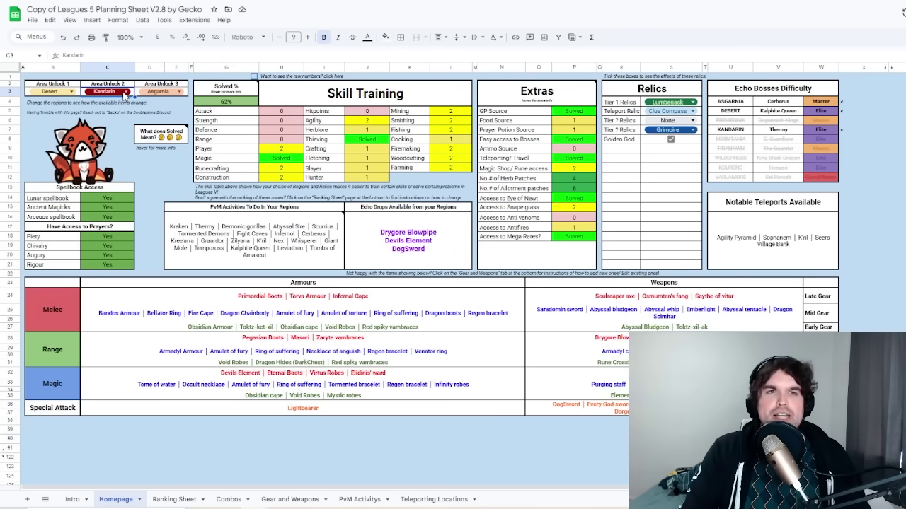
pyautogui.click(124, 95)
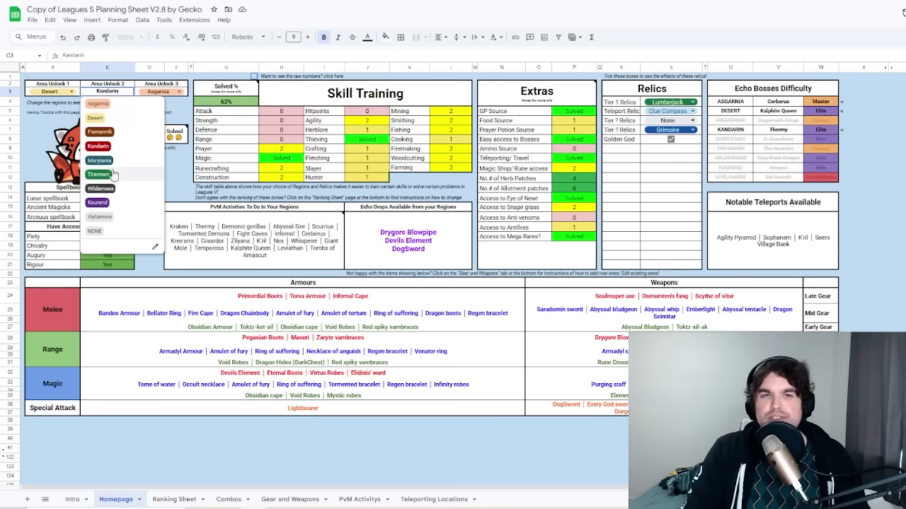
pyautogui.click(111, 159)
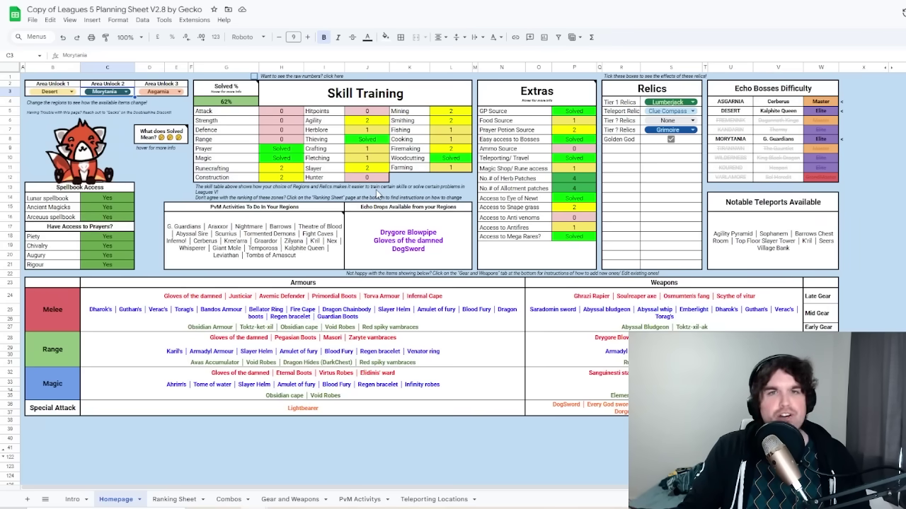
# On the Ranking Sheet, set Morytania's Slayer and Agility scores to 3 each
pyautogui.click(172, 500)
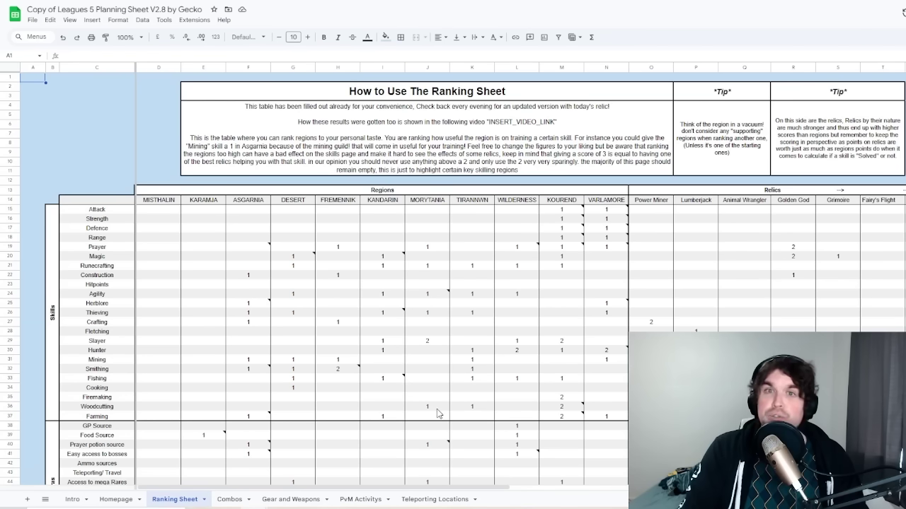
pyautogui.scroll(-3, 520, 456)
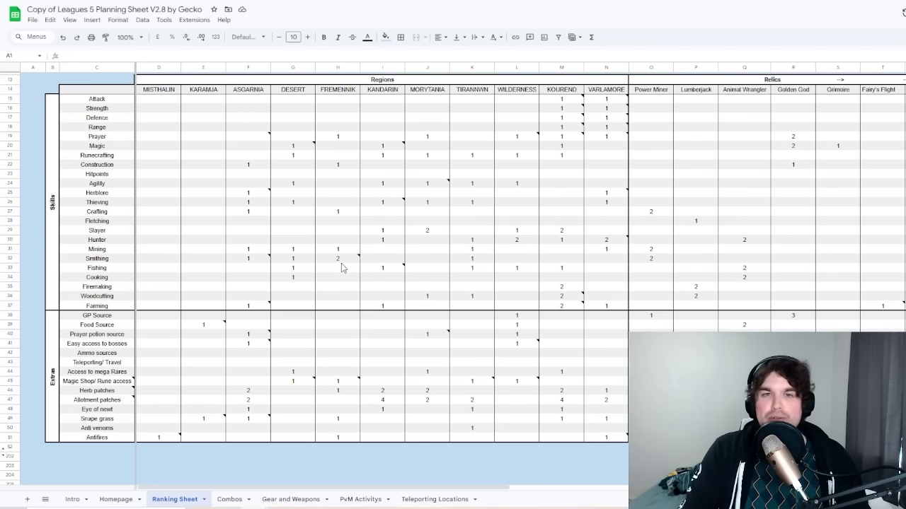
pyautogui.moveTo(341, 259)
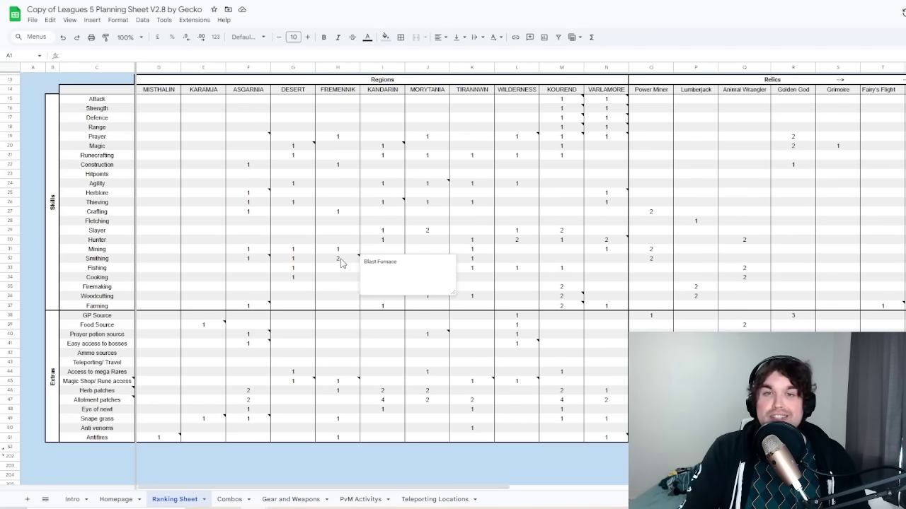
pyautogui.moveTo(566, 290)
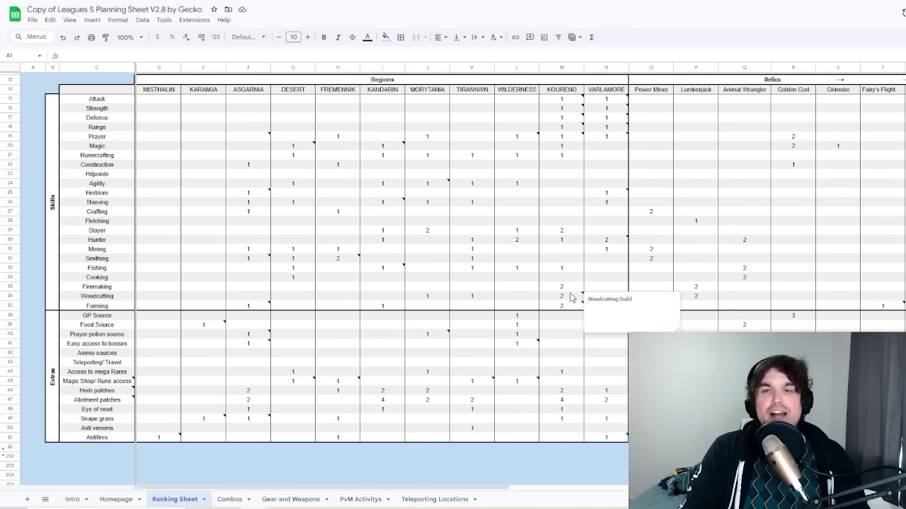
pyautogui.click(436, 231)
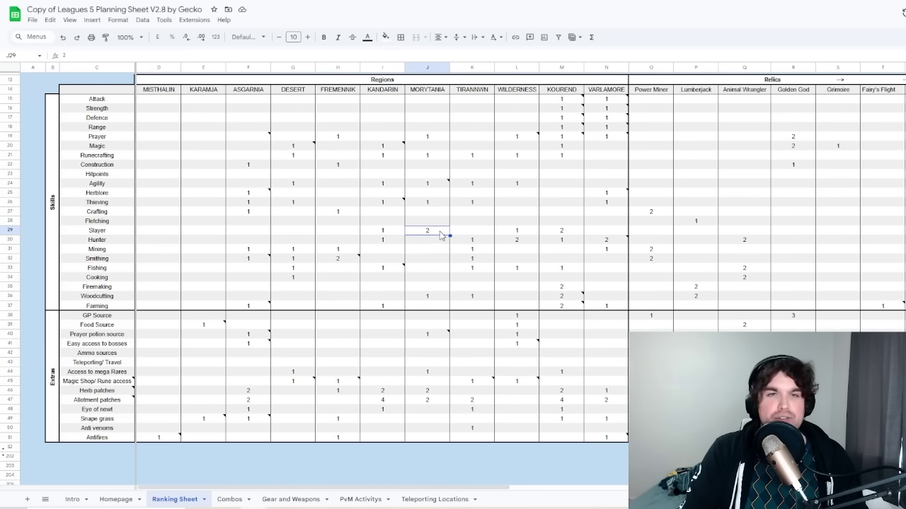
pyautogui.write('3')
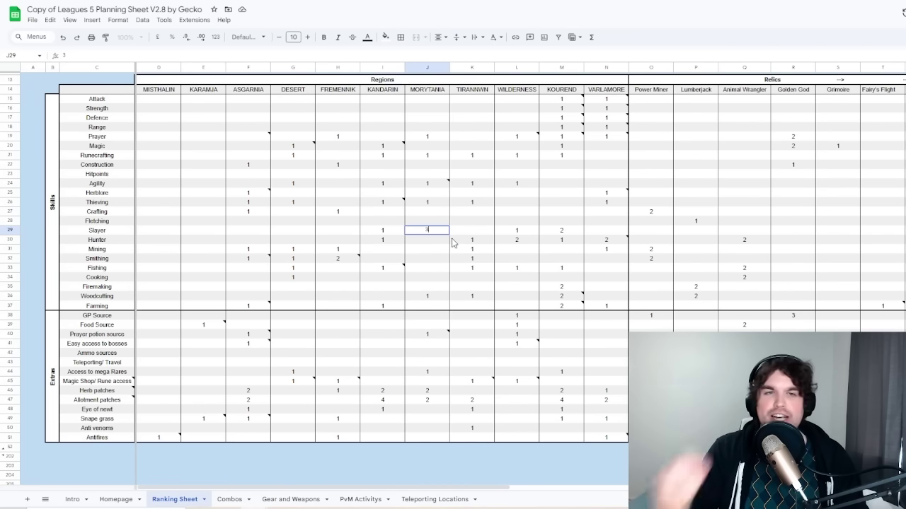
pyautogui.click(454, 220)
pyautogui.moveTo(435, 186)
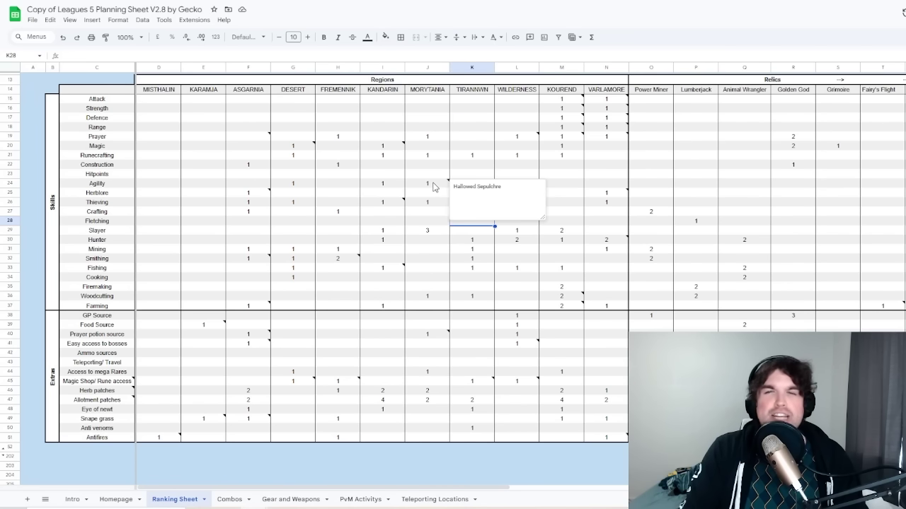
pyautogui.click(434, 186)
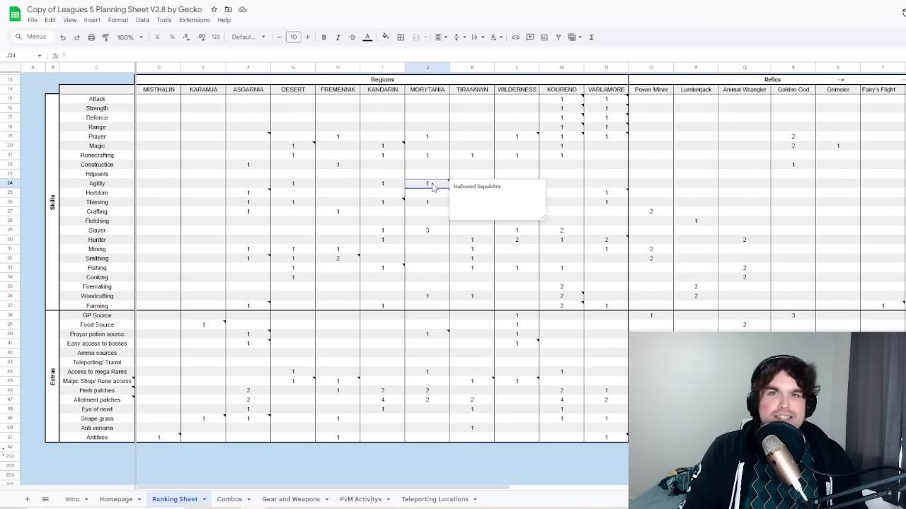
pyautogui.write('3')
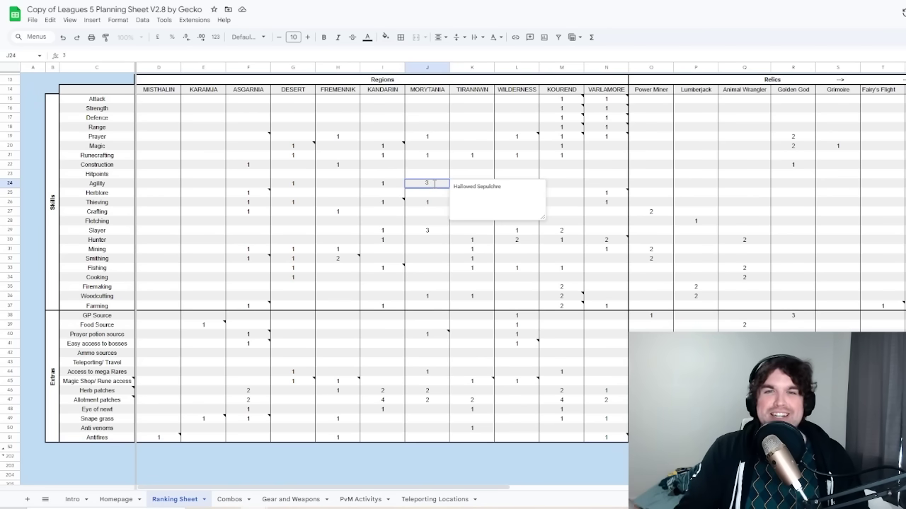
# Return to the Homepage and switch the raw numbers display on and back off to check the skill scores
pyautogui.click(119, 499)
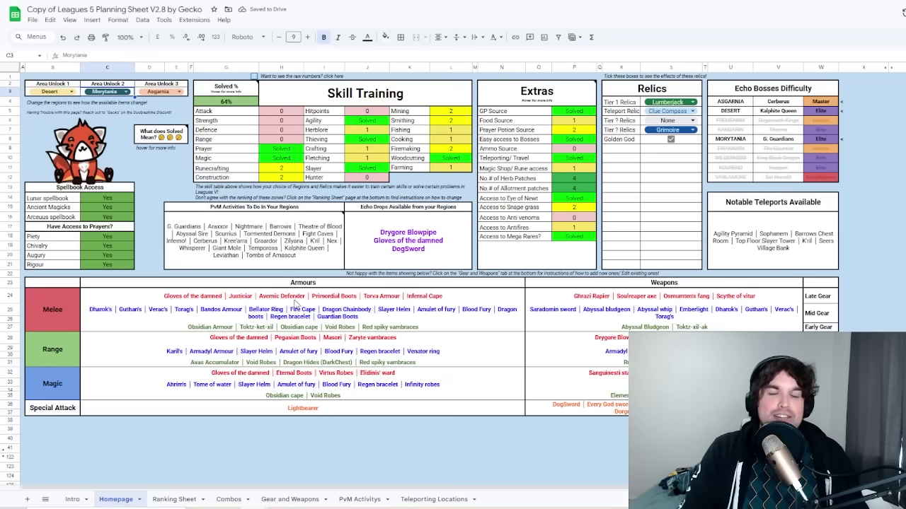
pyautogui.click(254, 76)
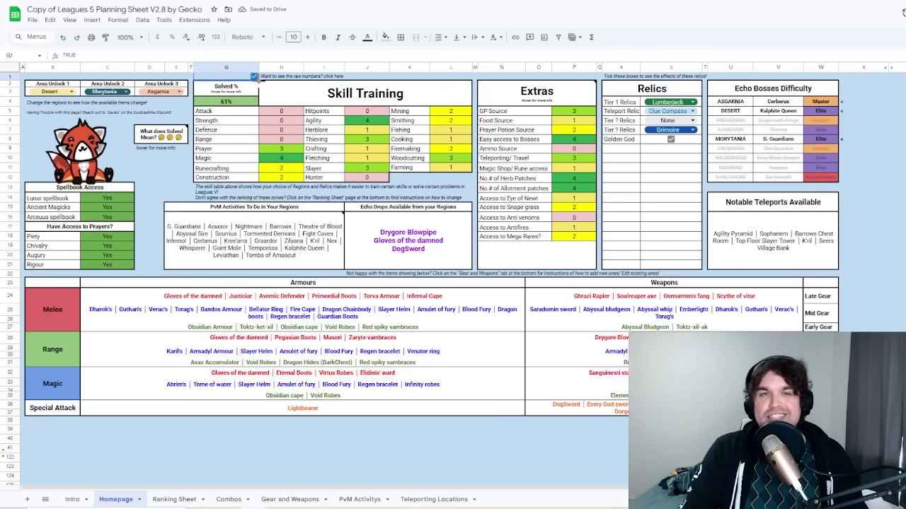
pyautogui.click(254, 75)
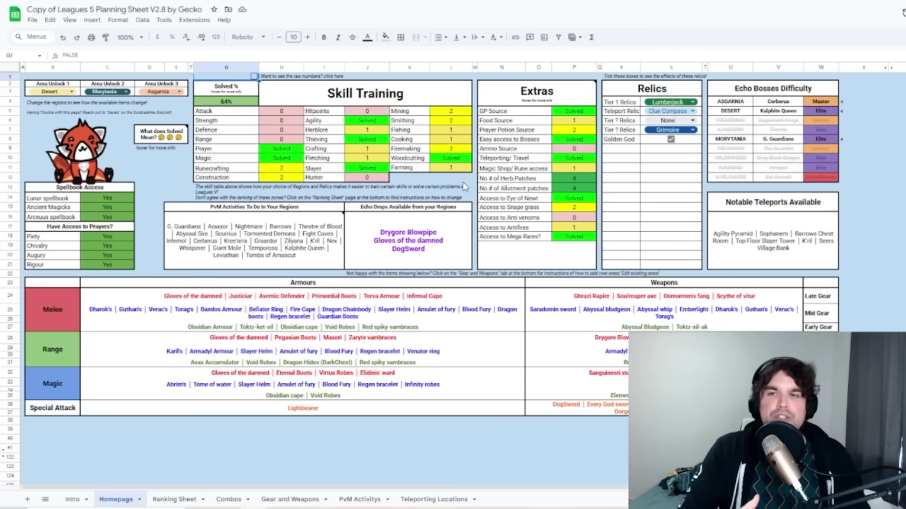
# Look at the Combos sheet and examine the item list on the Gear and Weapons sheet
pyautogui.click(230, 499)
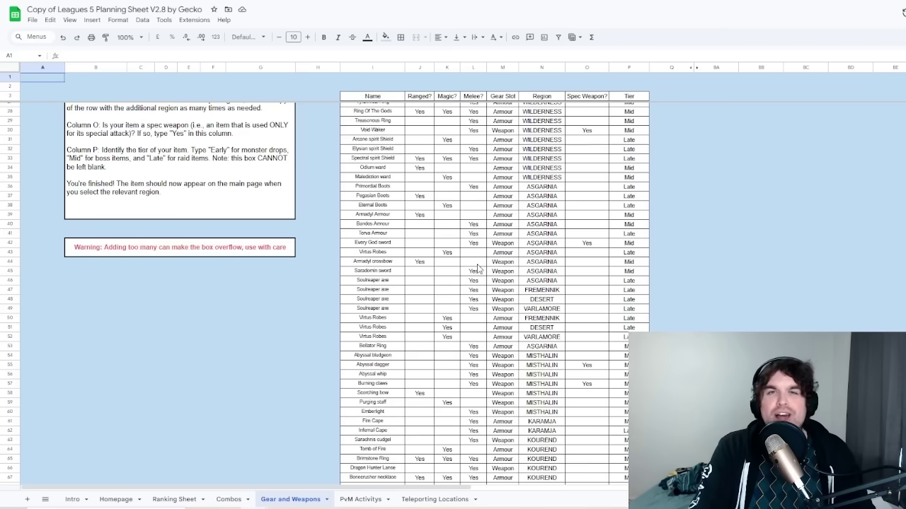
pyautogui.scroll(-10, 478, 269)
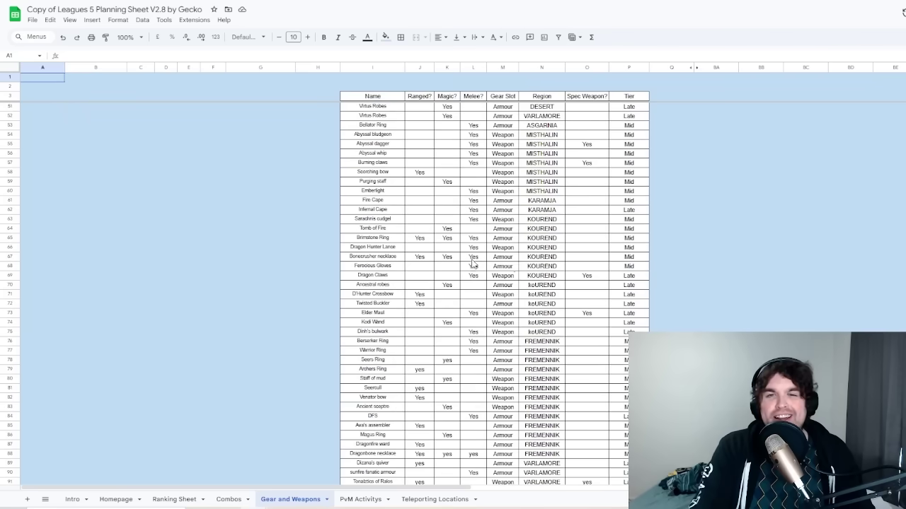
# Look through the remaining entries of the Gear and Weapons item list, then return to the Homepage
pyautogui.scroll(-11, 526, 312)
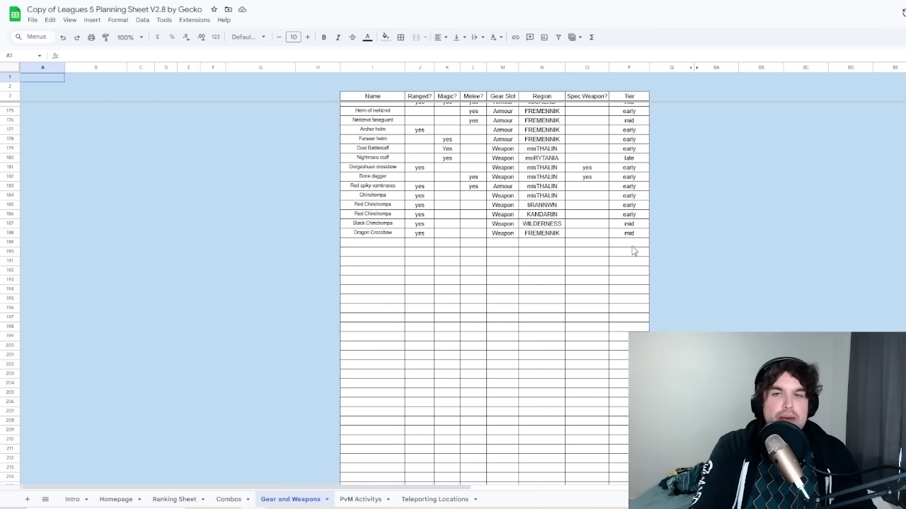
pyautogui.click(116, 499)
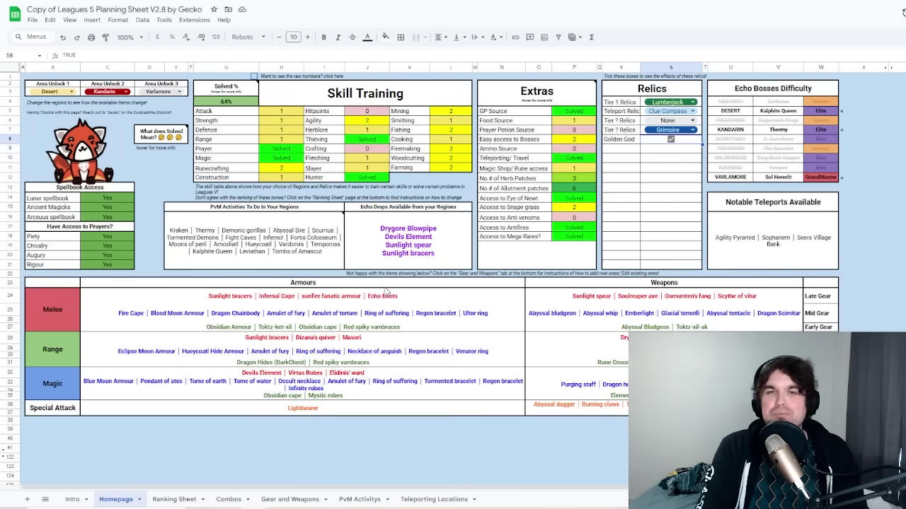
# On the PvM Activities sheet, add GotR in the Desert row's first empty cell and check the activities list on the Homepage
pyautogui.click(359, 499)
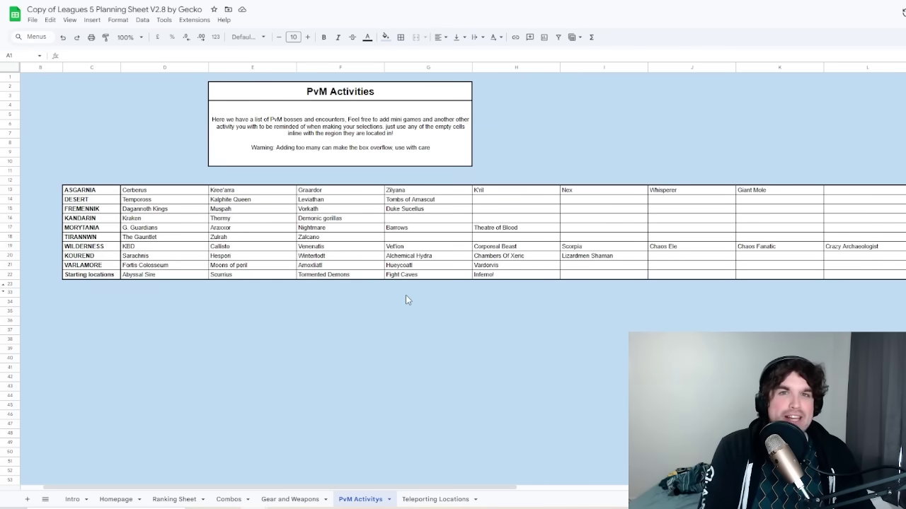
pyautogui.click(499, 201)
pyautogui.write('Go')
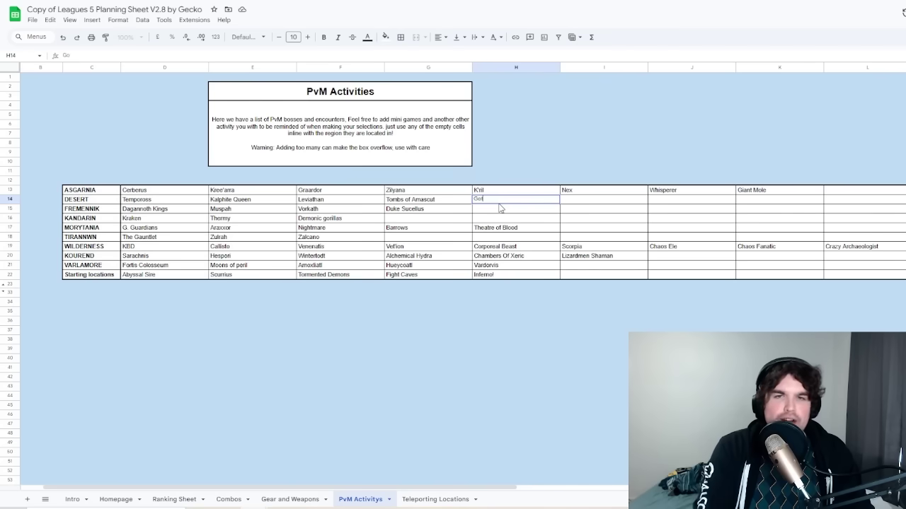
pyautogui.write('tR')
pyautogui.press('Return')
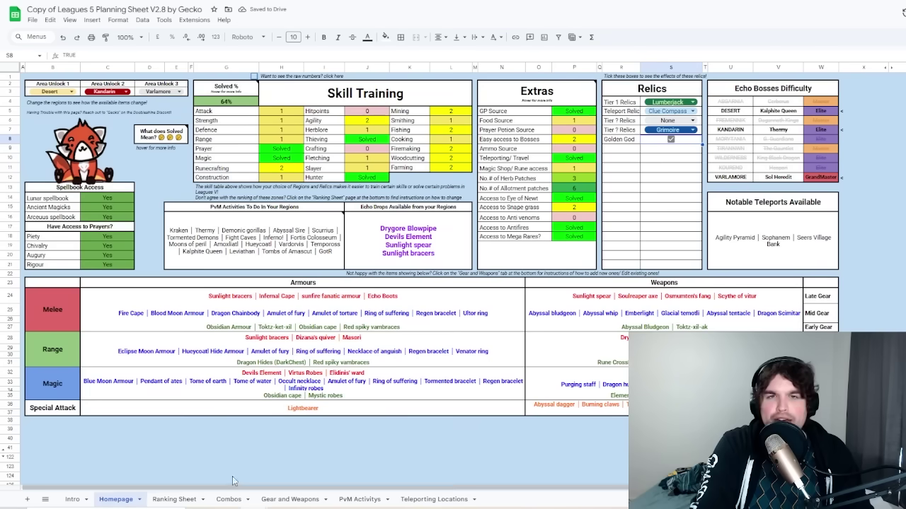
pyautogui.click(117, 500)
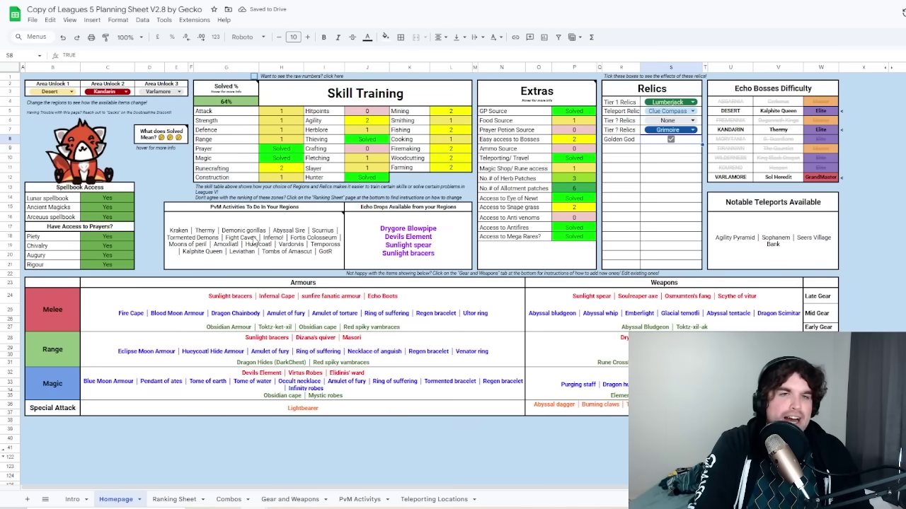
pyautogui.moveTo(321, 259)
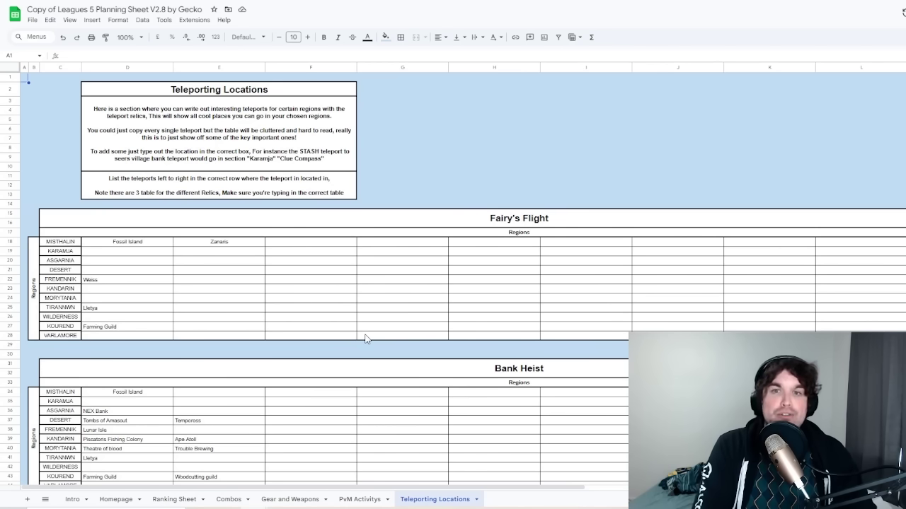
# Examine the Fairy's Flight, Bank Heist and Clue Compass tables on the Teleporting Locations sheet
pyautogui.scroll(-5, 219, 295)
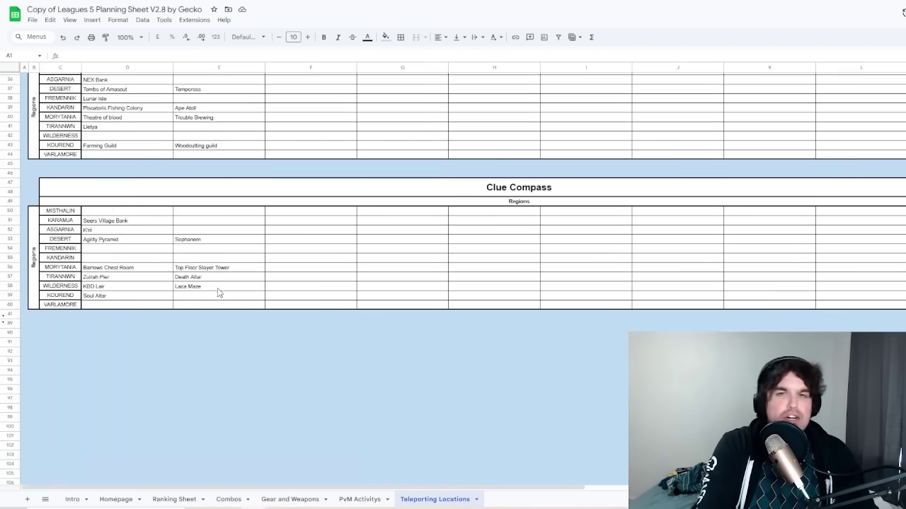
pyautogui.scroll(3, 283, 297)
pyautogui.scroll(2, 340, 293)
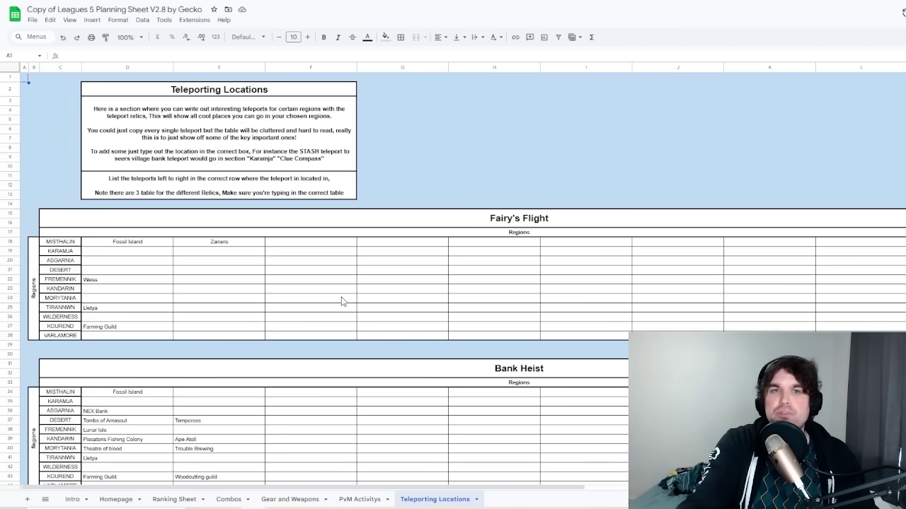
pyautogui.scroll(-4, 341, 301)
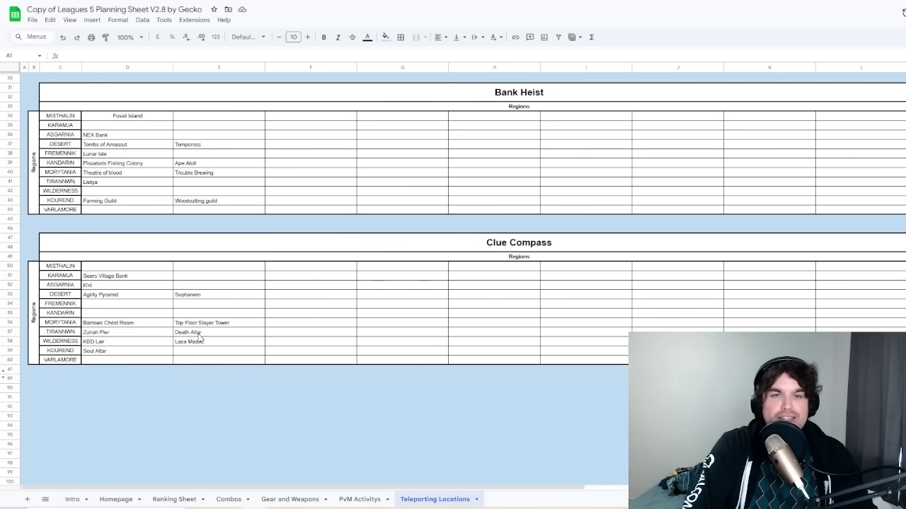
# Return to the Homepage and change Area Unlock 3 to Asgarnia
pyautogui.click(116, 499)
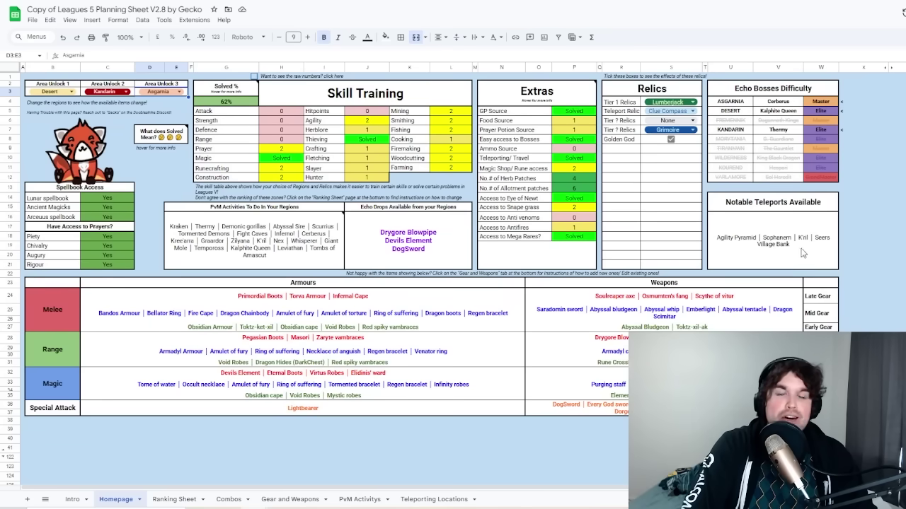
pyautogui.click(895, 246)
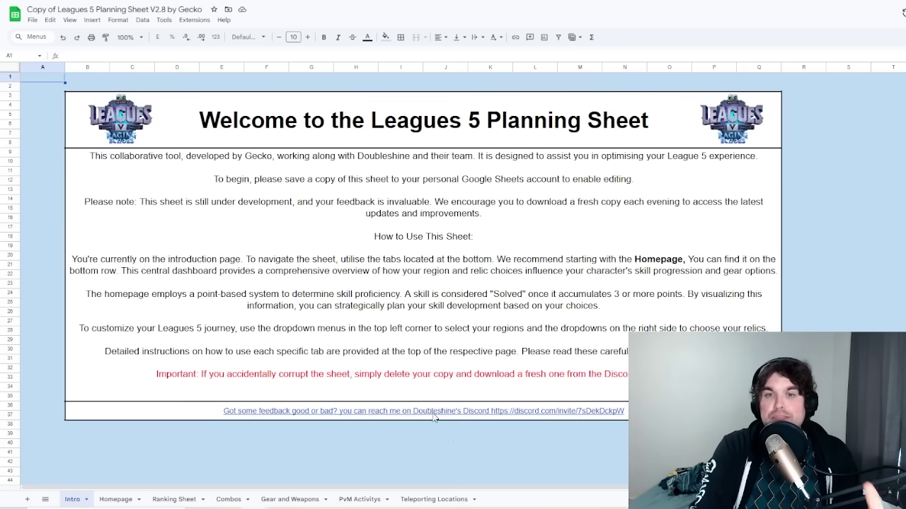
# Preview the Discord feedback link on the Intro sheet and go back to the Homepage
pyautogui.moveTo(443, 416)
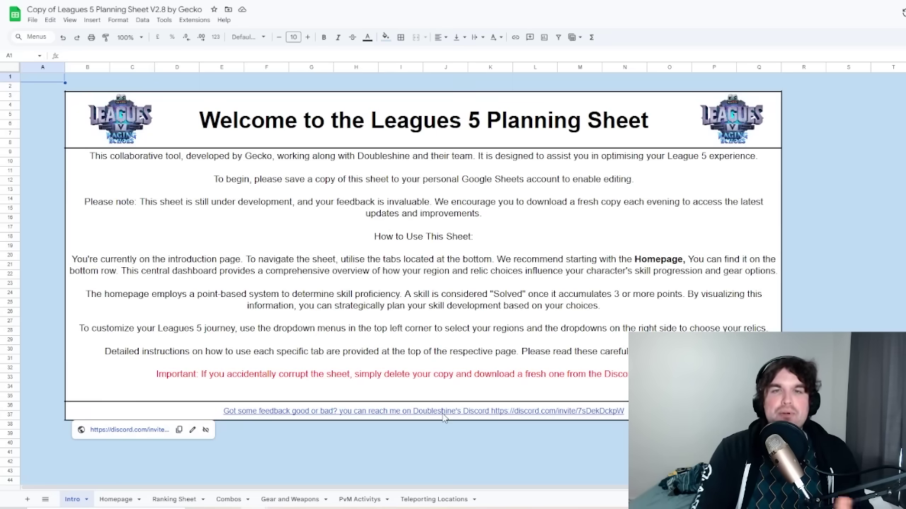
pyautogui.hotkey('ctrl', 'shift', 'pagedown')
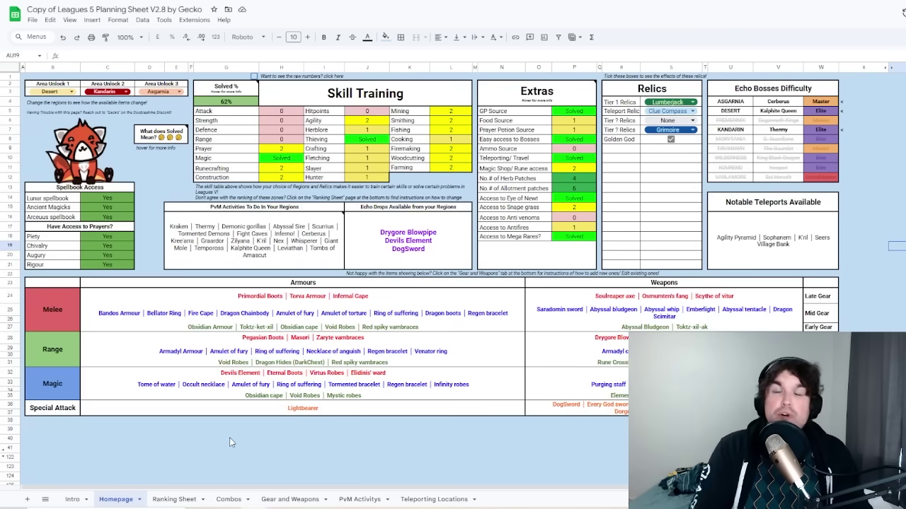